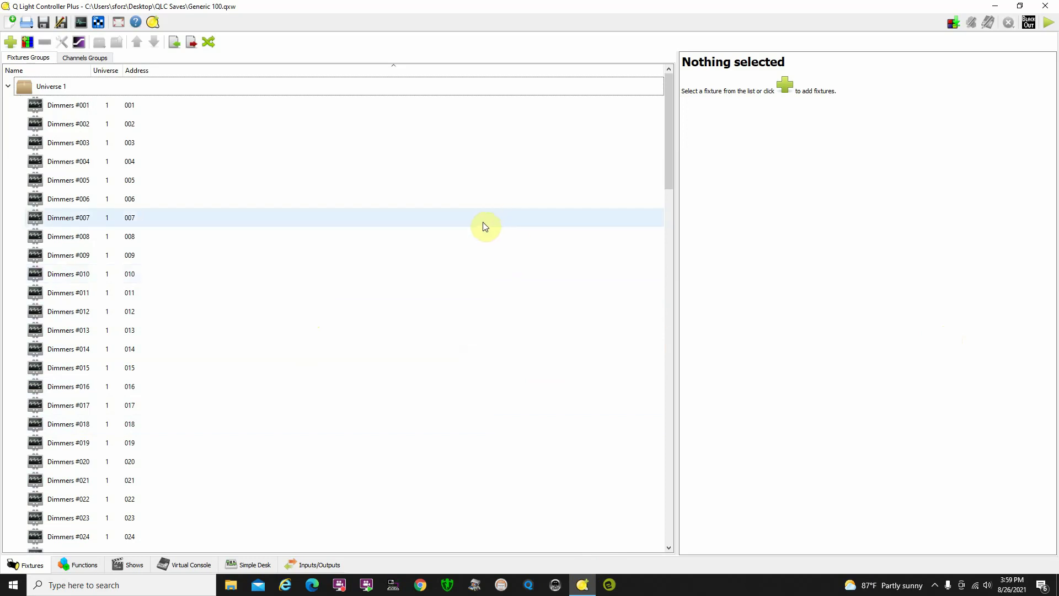
- Load the Generic 100.qxw workspace from the QLC Saves folder
click(25, 22)
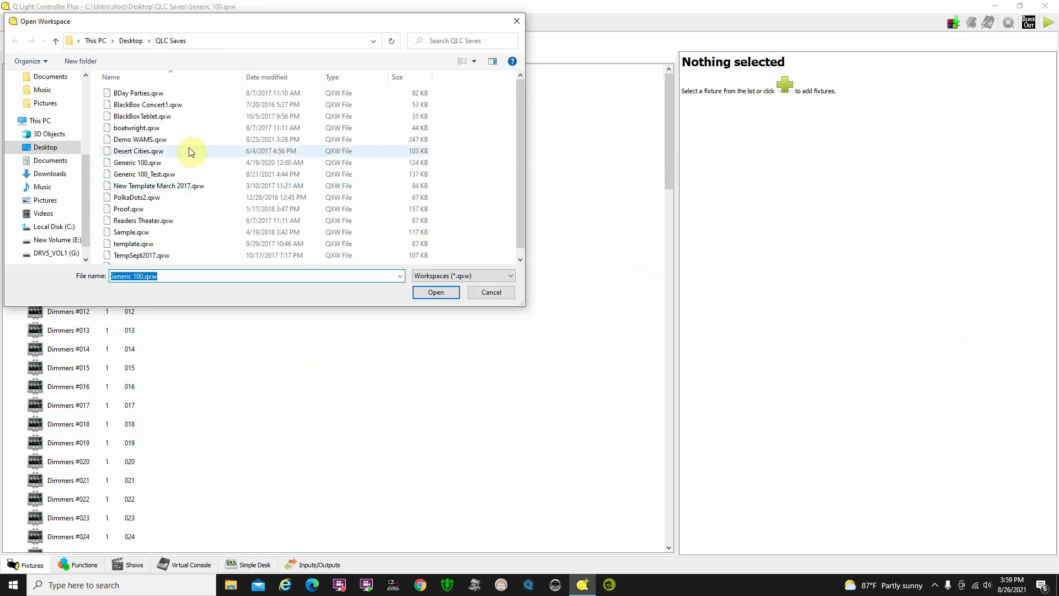
click(171, 162)
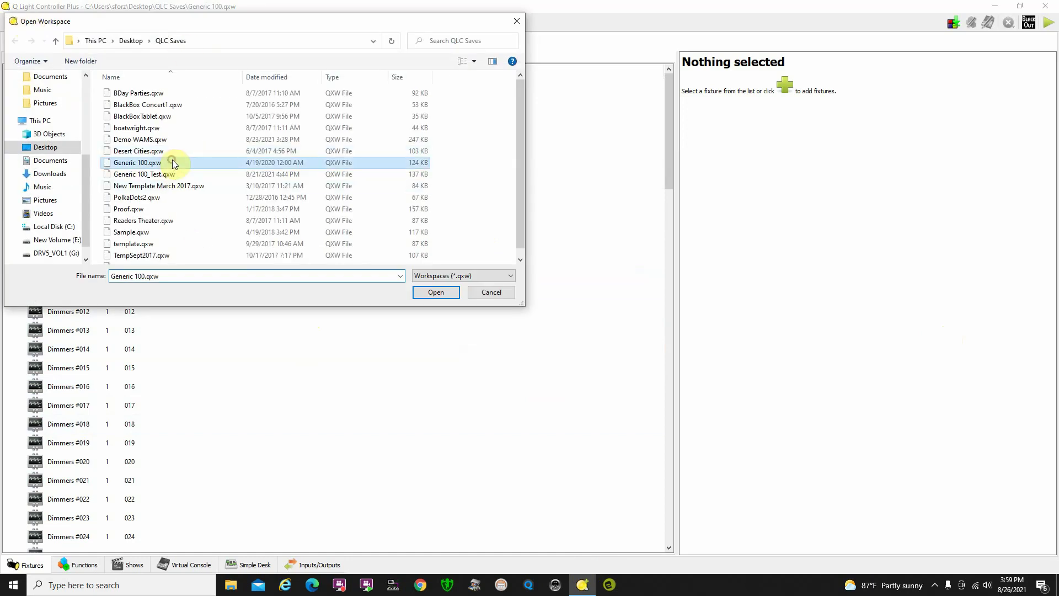
click(436, 293)
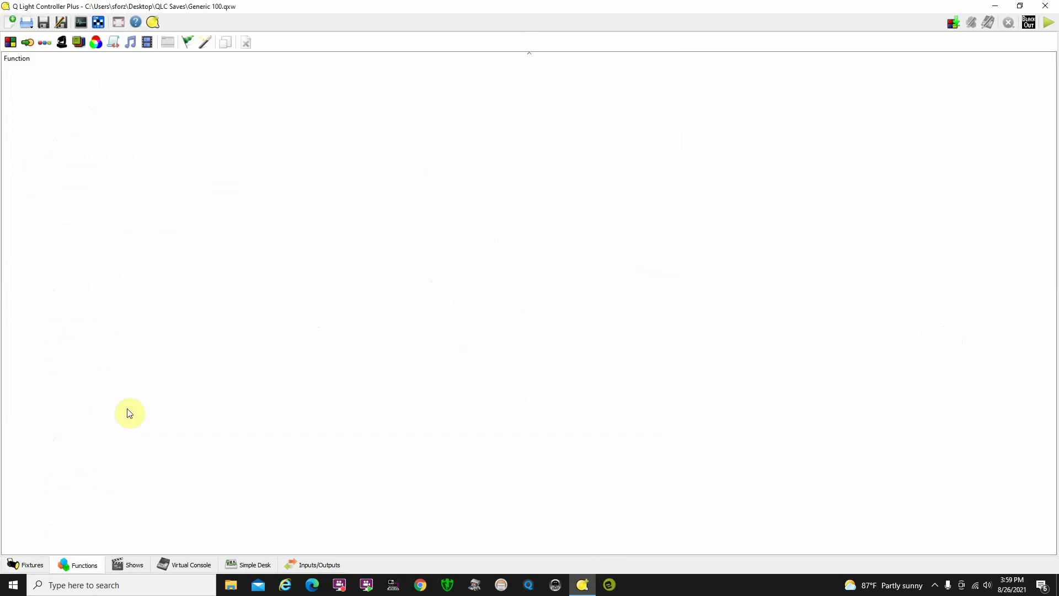
- Show the Fixtures page listing Dimmers #001 onward in Universe 1
click(14, 565)
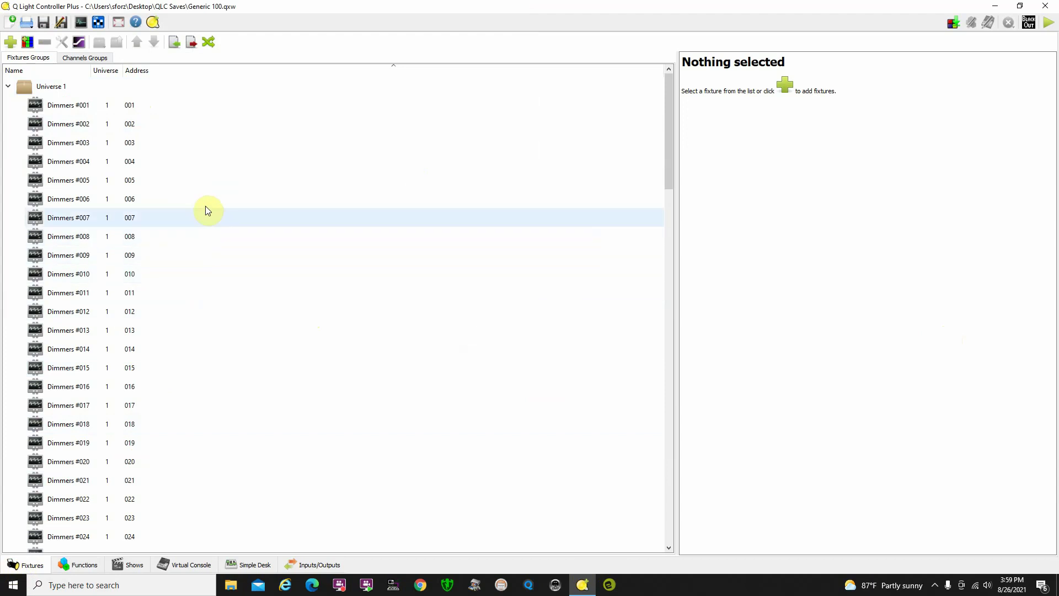
scroll(330, 245, down, 5)
scroll(329, 245, up, 5)
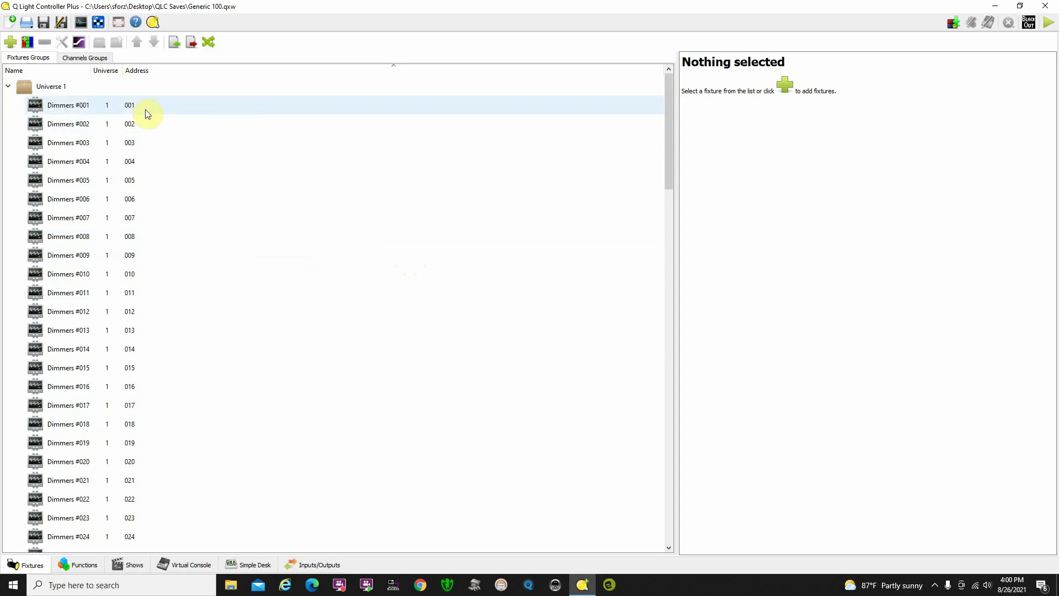
scroll(208, 309, down, 9)
scroll(217, 341, up, 4)
scroll(256, 246, up, 5)
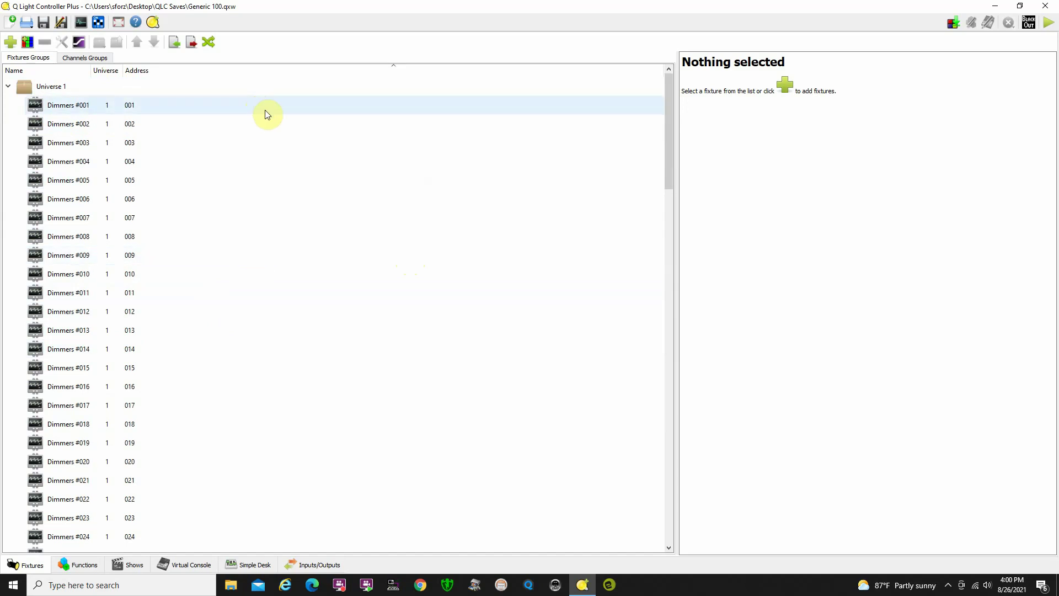
- Change the name of fixture Dimmers #001 at address 001 to FOH
double_click(71, 108)
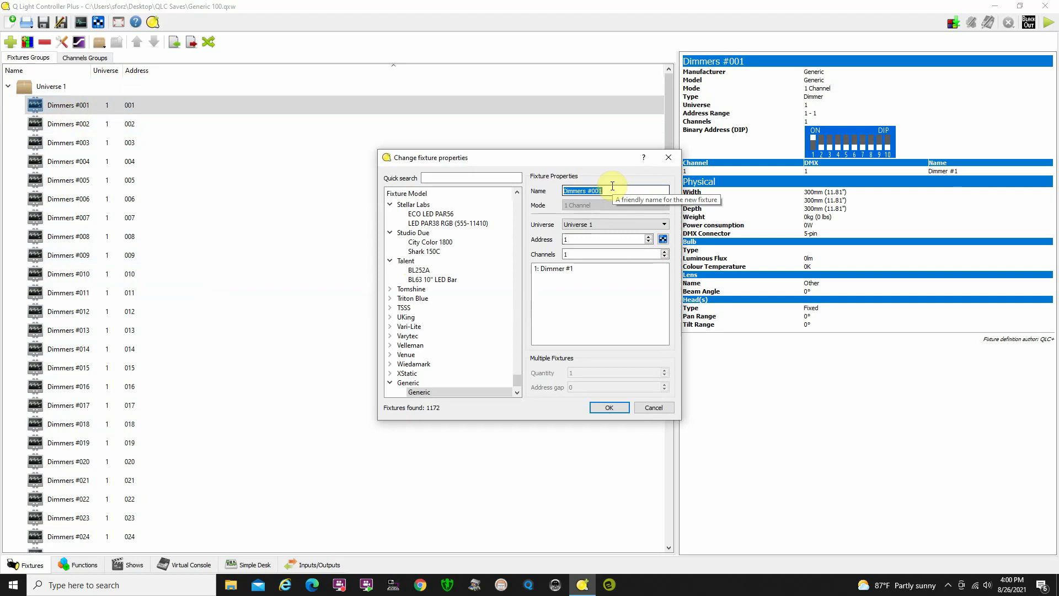
text(FOH)
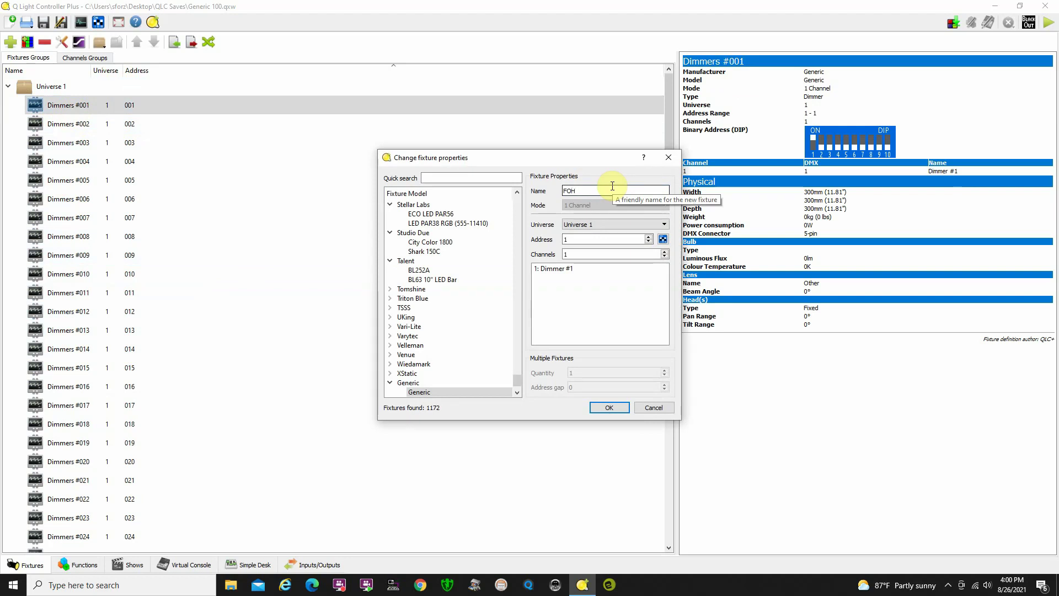
click(610, 410)
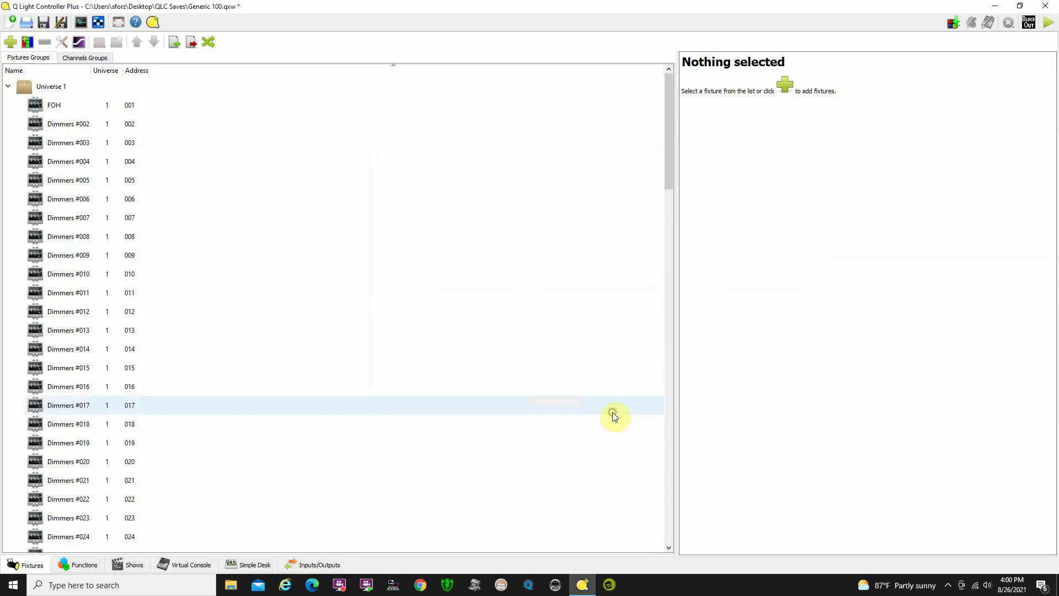
- Change the name of fixture Dimmers #002 at address 002 to FOH
double_click(75, 125)
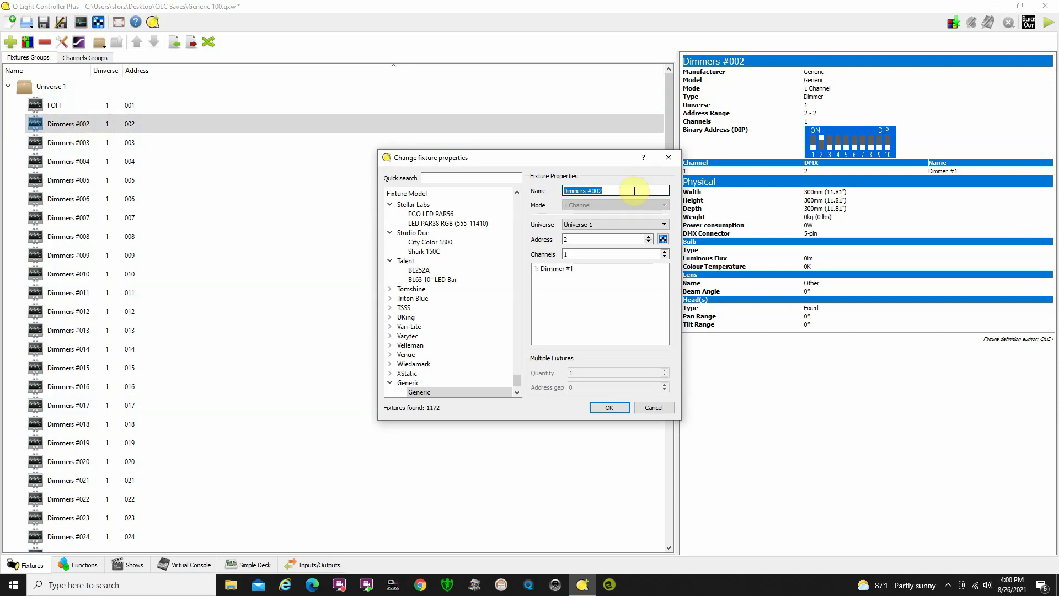
text(FOH)
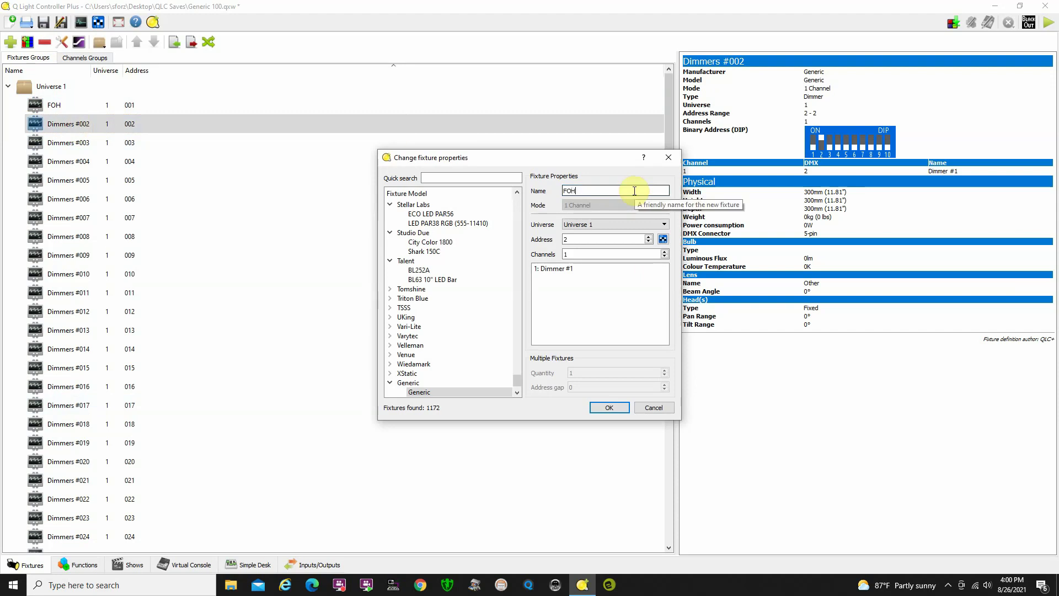
click(618, 409)
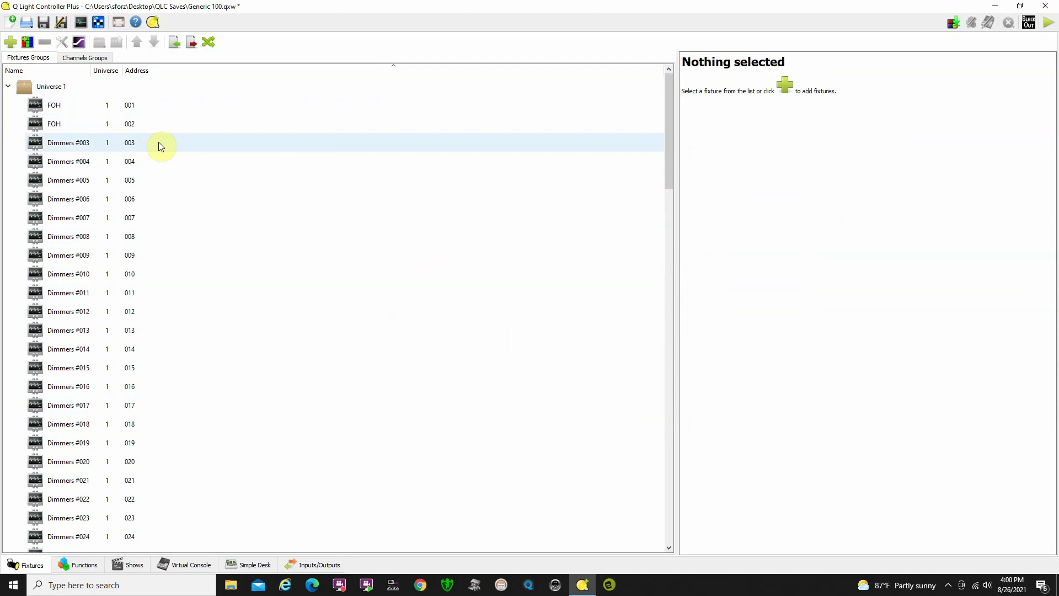
- Inspect Dimmers #004 and #003, then view the empty Channels Groups page
click(87, 163)
click(88, 145)
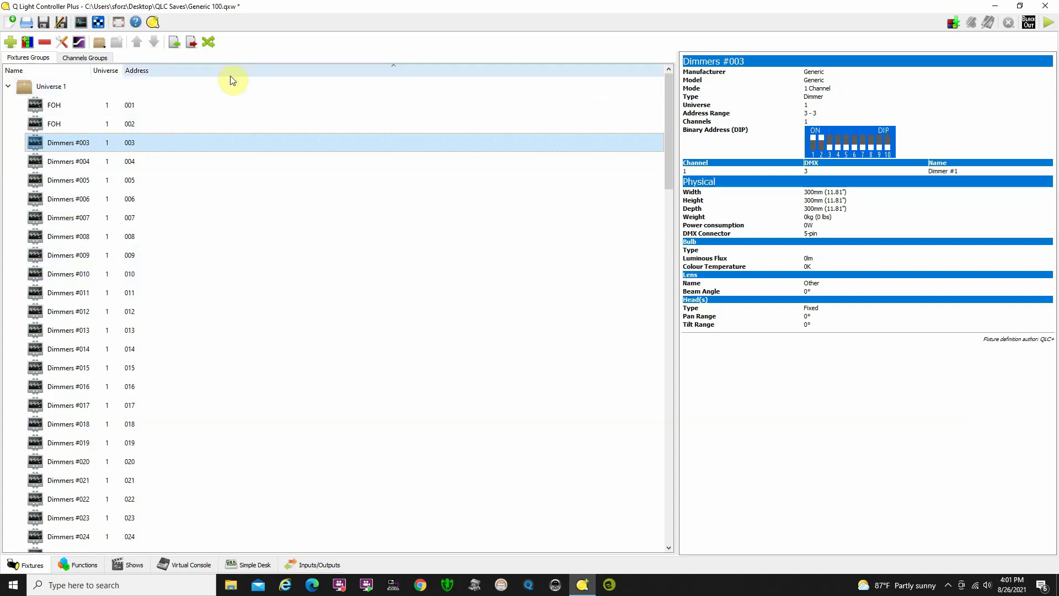
click(87, 61)
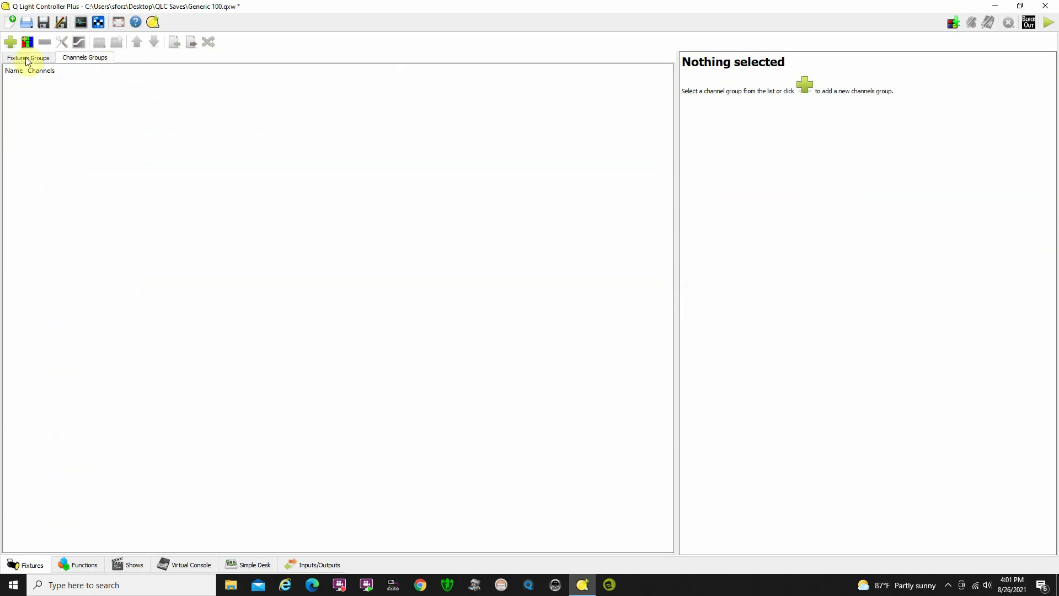
- Add a new channel group and name it FOH
click(12, 44)
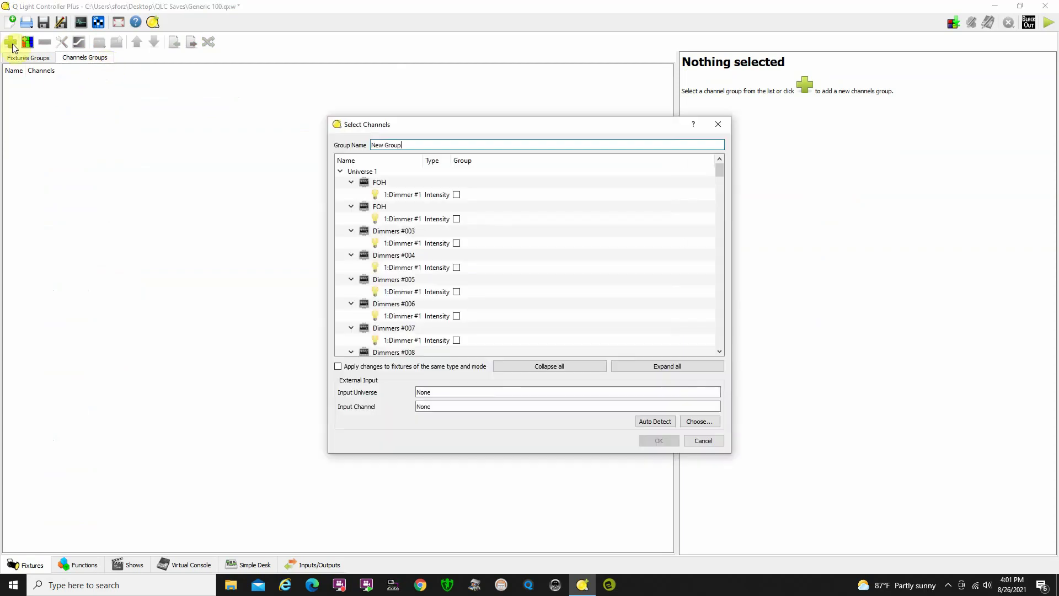
drag(417, 145, 351, 148)
text(FOH)
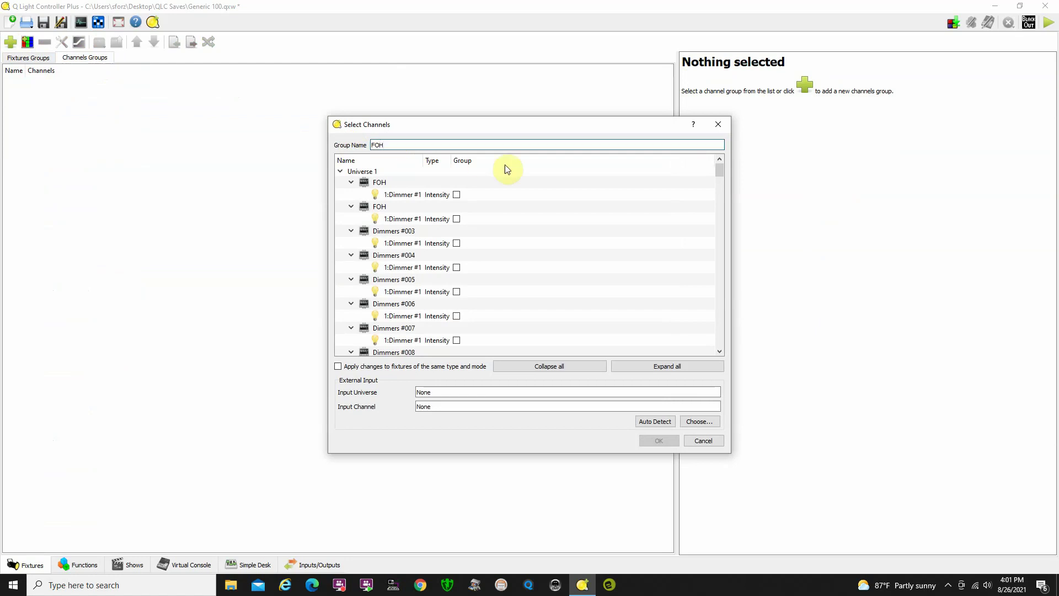
- Include both FOH dimmers plus Dimmers #004, #006, #007 and #008 in the group
click(457, 195)
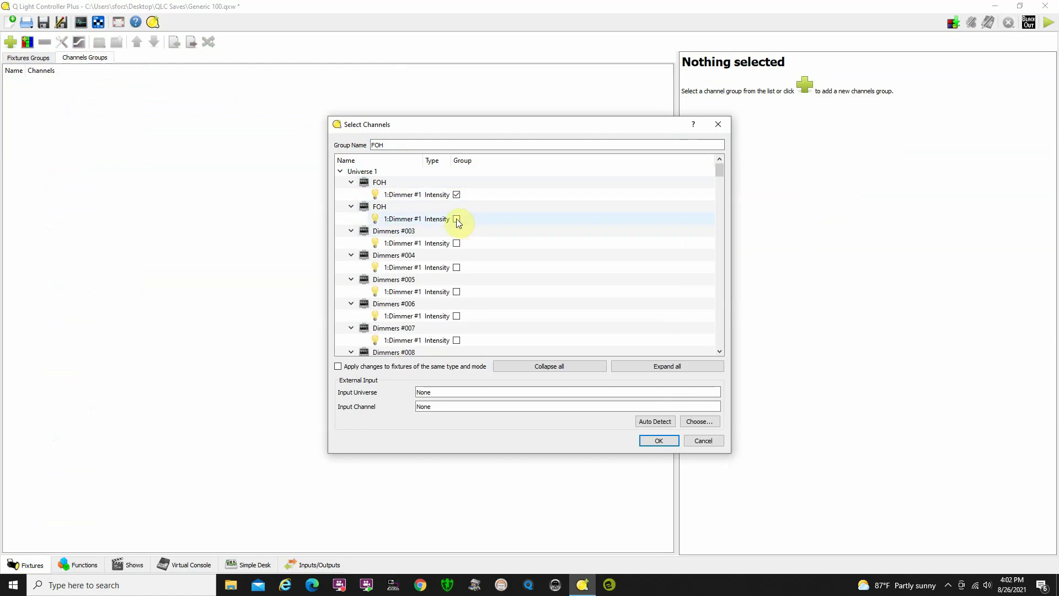
click(456, 219)
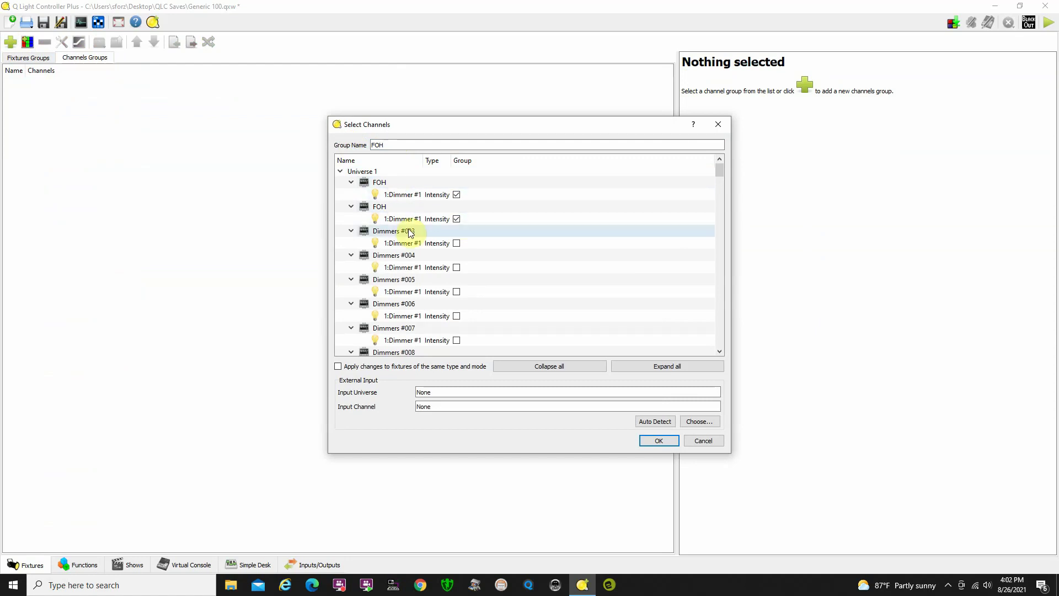
click(456, 267)
click(456, 317)
click(456, 340)
scroll(539, 290, down, 2)
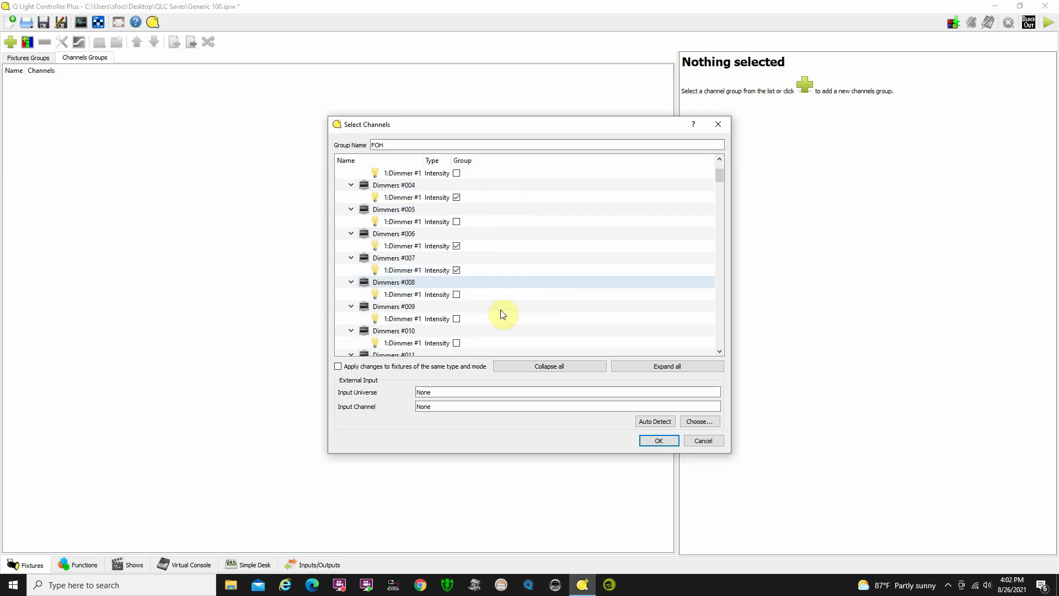
click(456, 294)
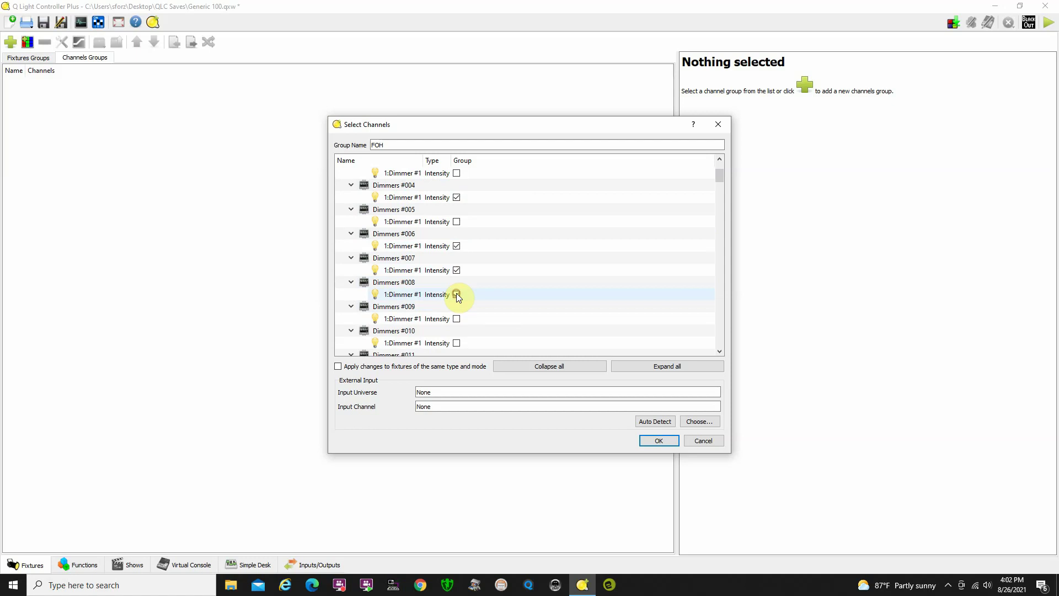
click(660, 440)
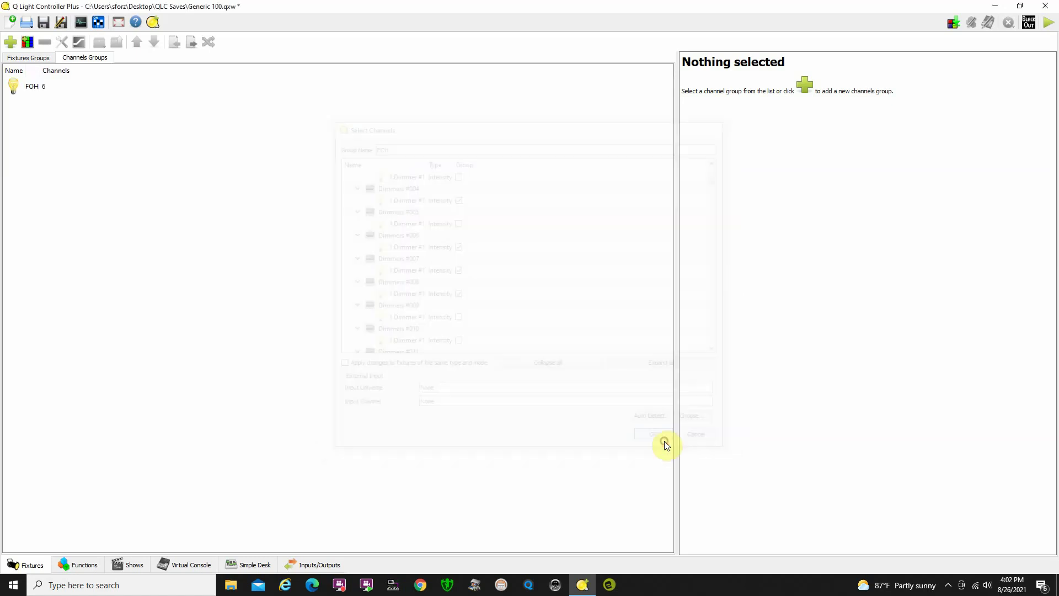
- Verify the FOH group holds six channels, then go back to the fixture list
click(31, 91)
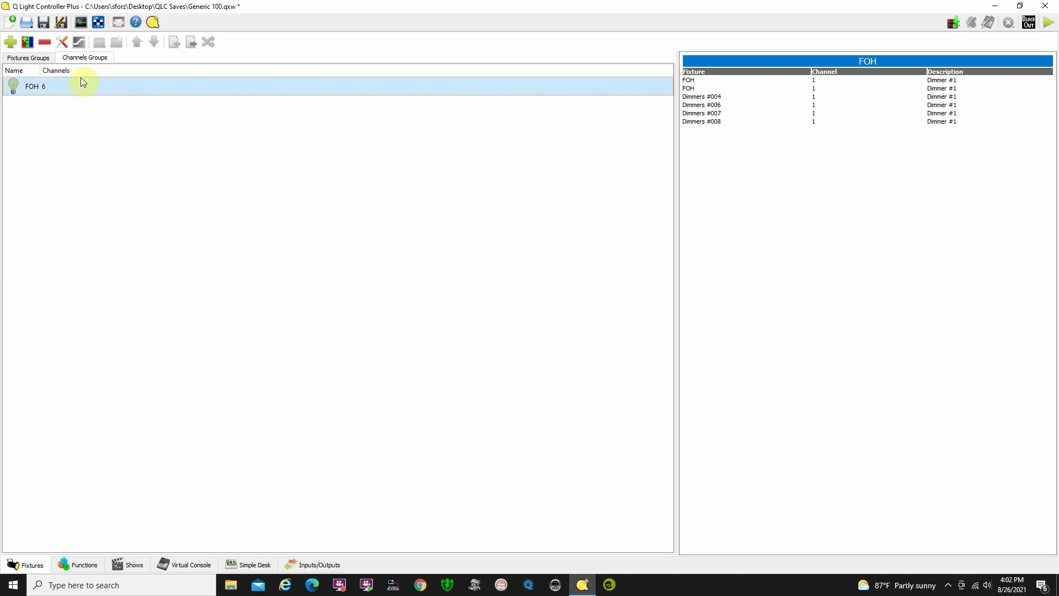
click(33, 59)
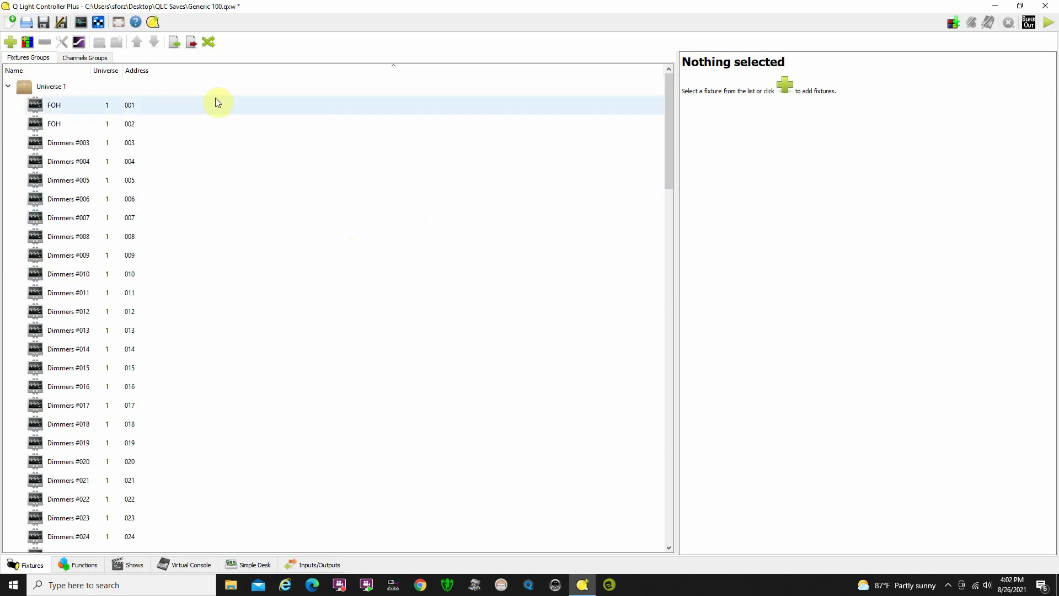
click(10, 43)
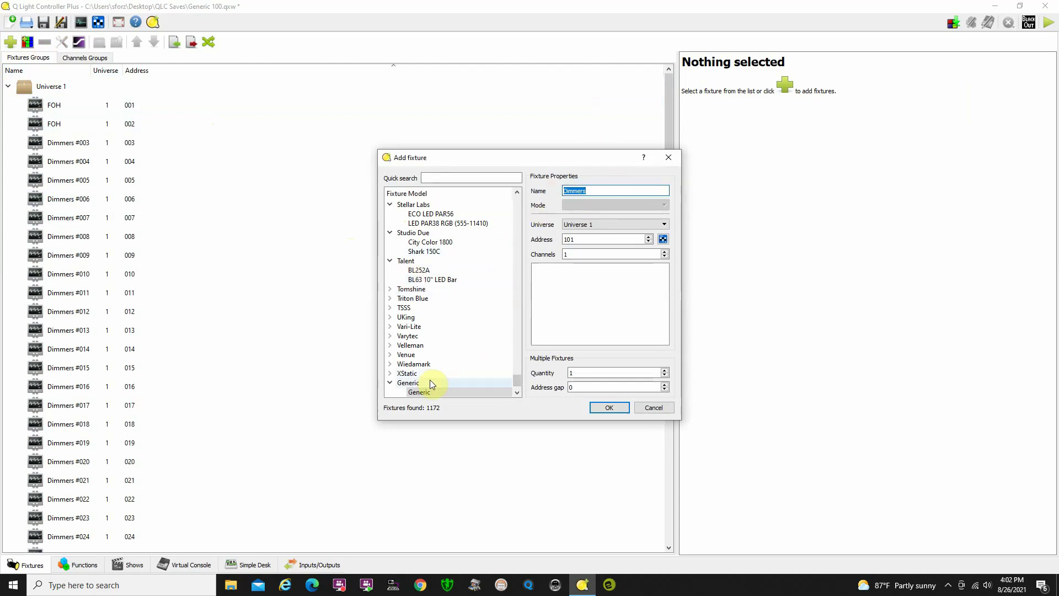
click(438, 393)
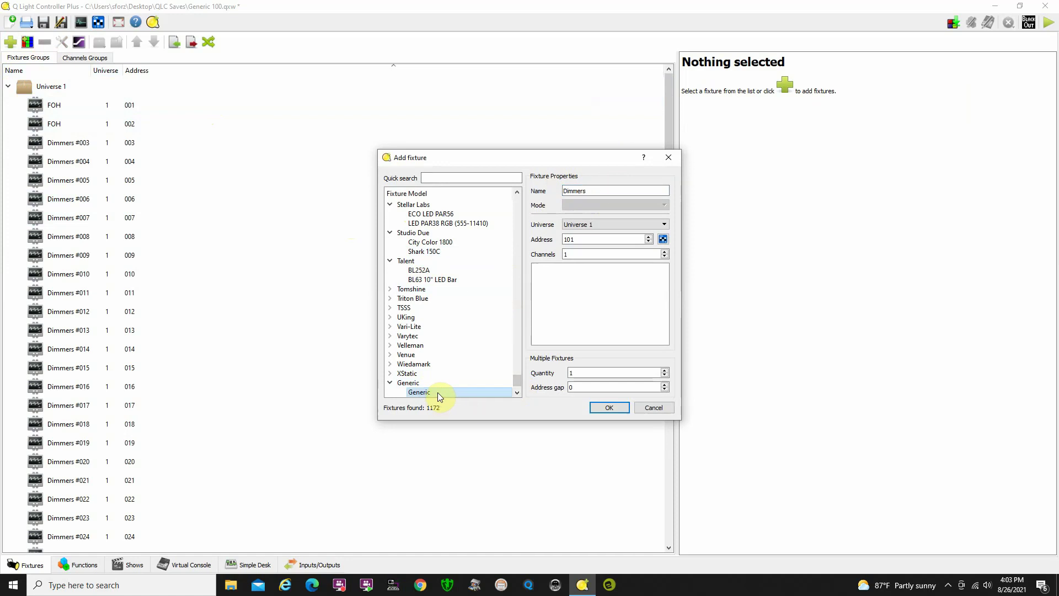
click(517, 393)
click(517, 393)
click(518, 393)
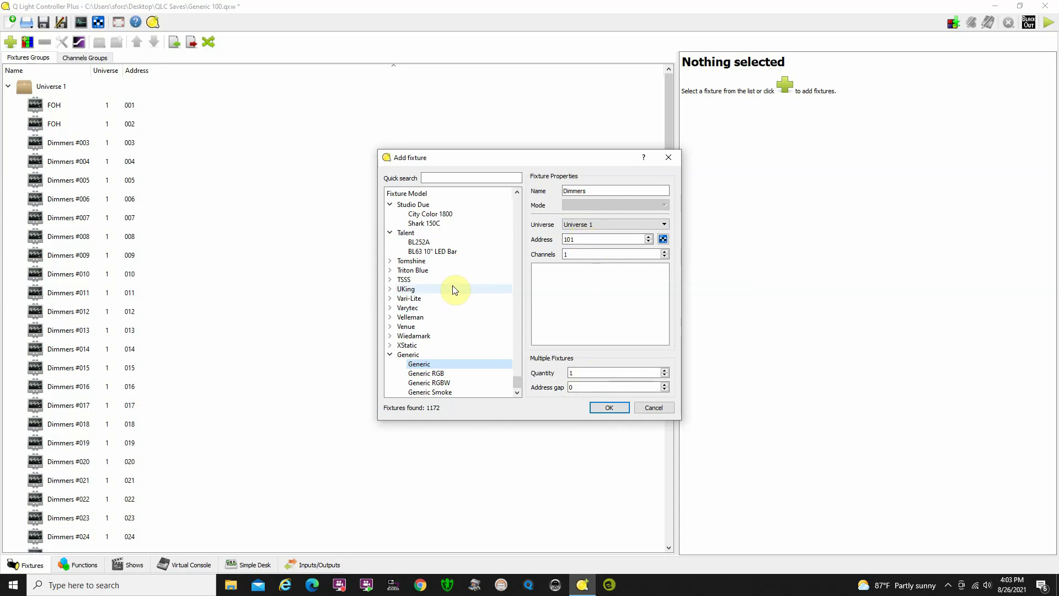
drag(517, 385, 502, 208)
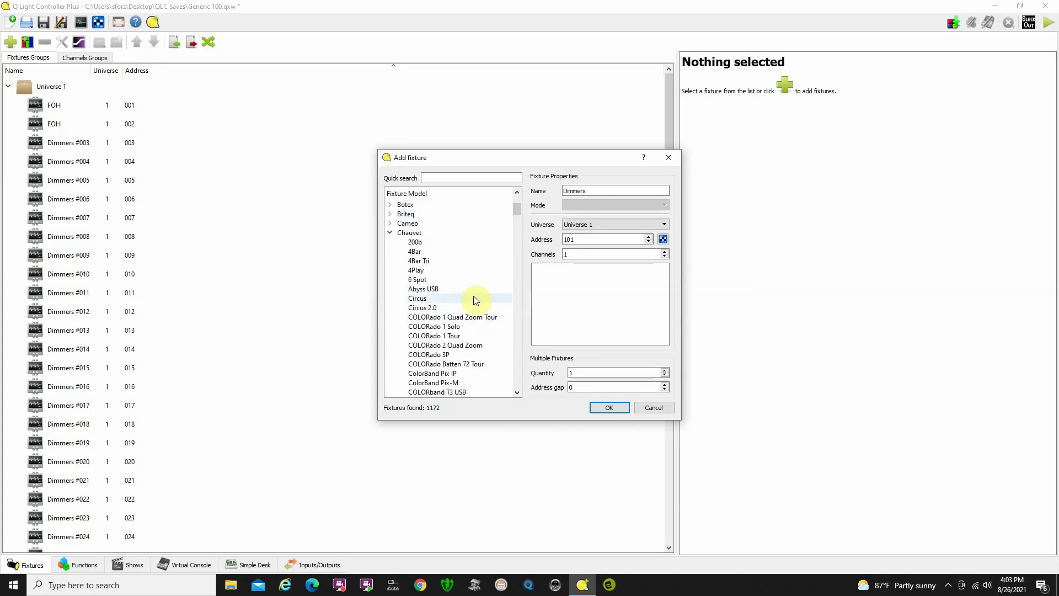
click(451, 252)
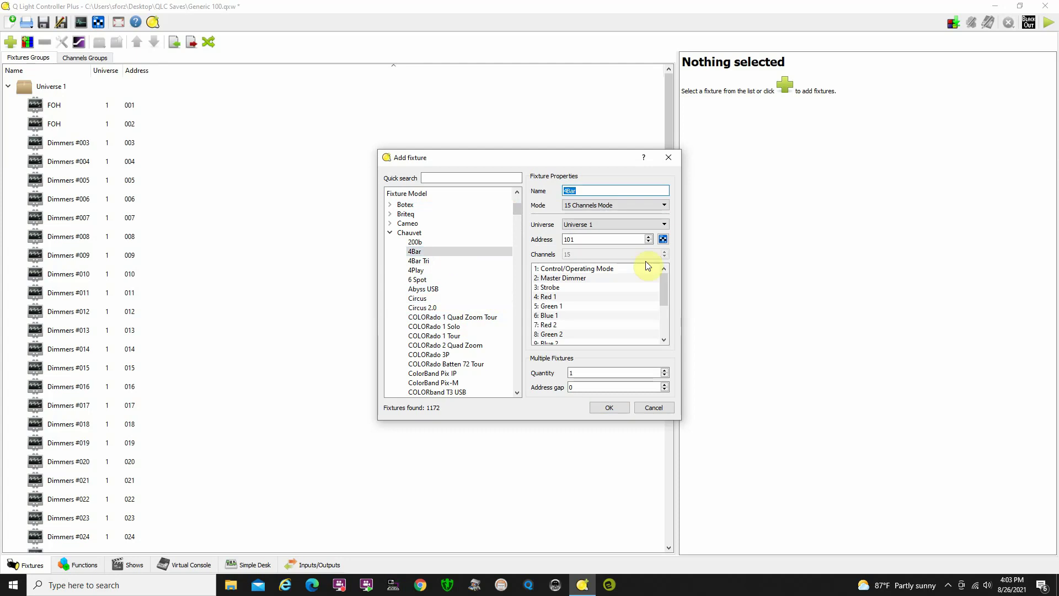
mouse_move(662, 290)
mouse_down()
mouse_move(660, 328)
mouse_move(656, 271)
mouse_up()
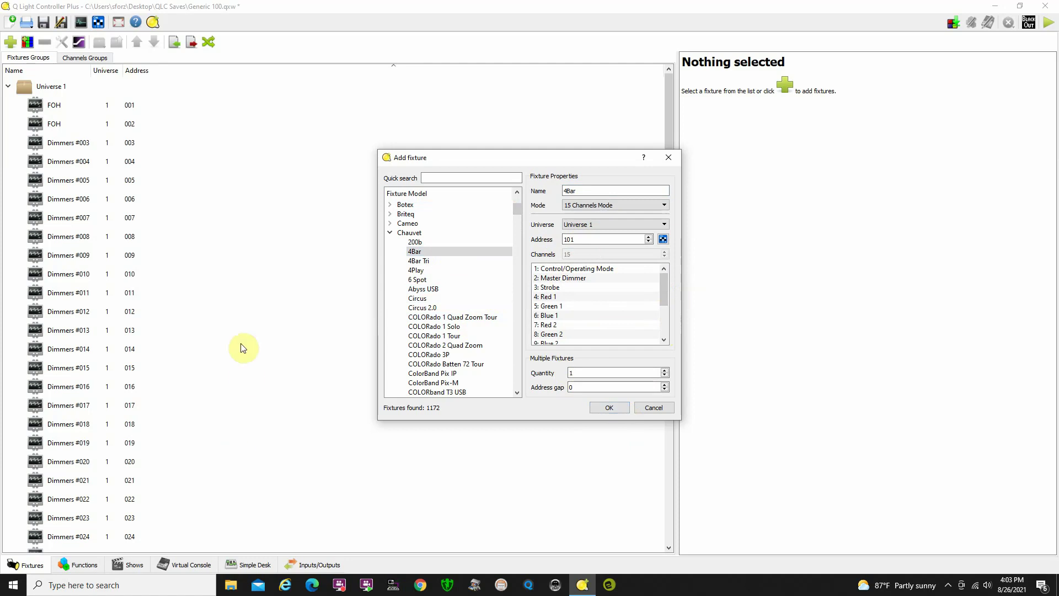
click(652, 408)
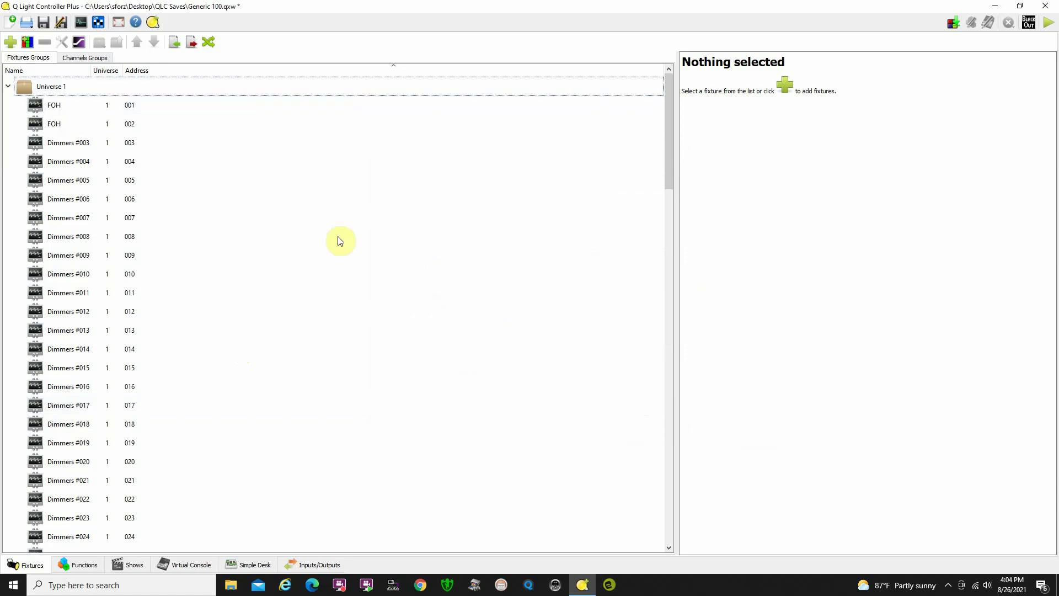